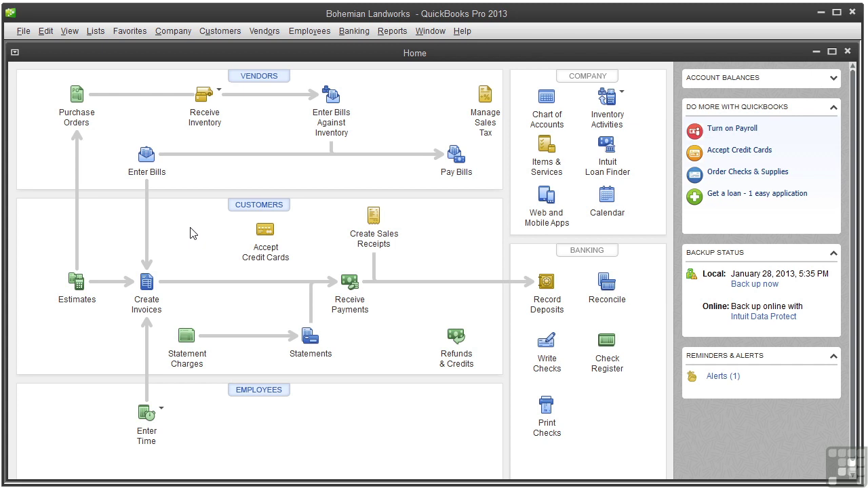
Step: Open a new general journal entry and debit the Design Services income account 1000 on the first line
{"action": "left_click", "coordinate": [184, 31]}
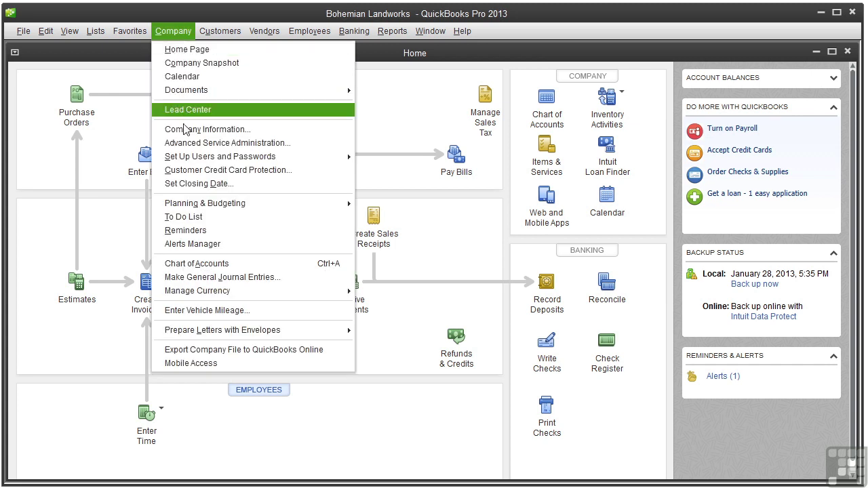
{"action": "left_click", "coordinate": [201, 277]}
{"action": "left_click", "coordinate": [235, 179]}
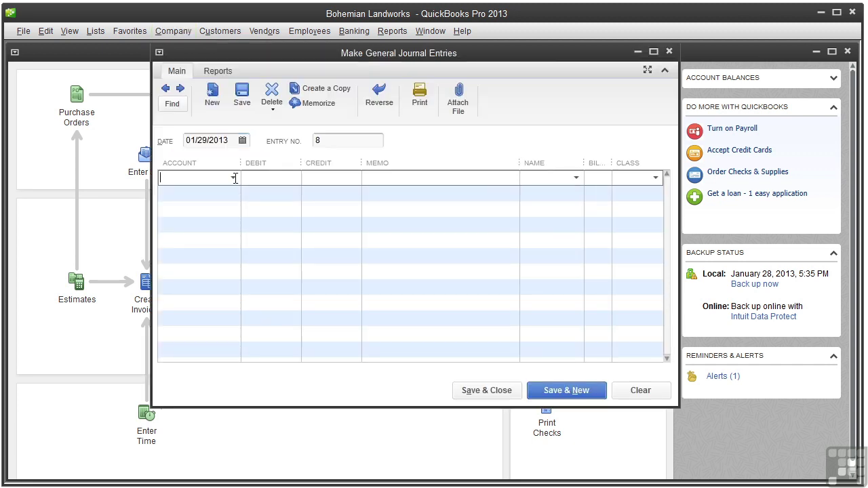
{"action": "left_click", "coordinate": [234, 179]}
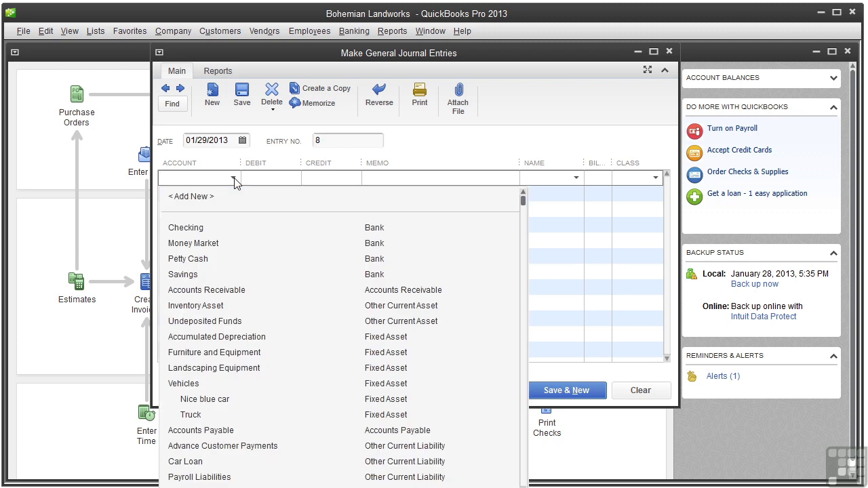
{"action": "left_click_drag", "start_coordinate": [523, 201], "coordinate": [492, 327]}
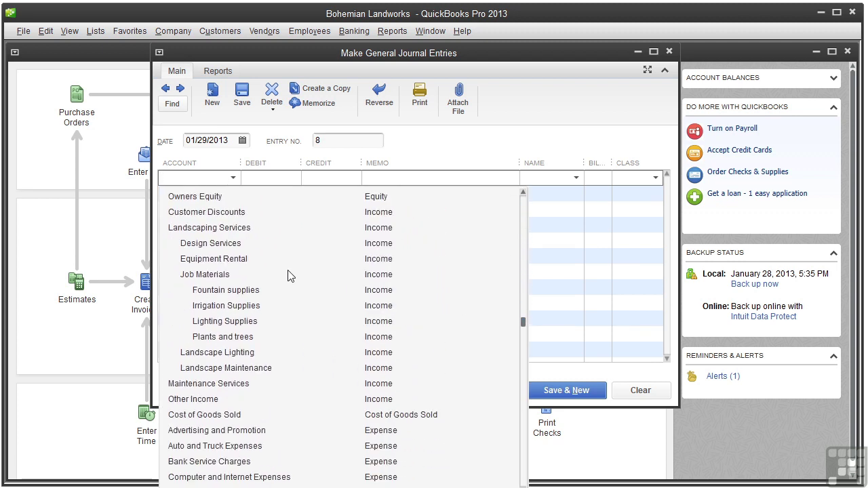
{"action": "left_click", "coordinate": [219, 245]}
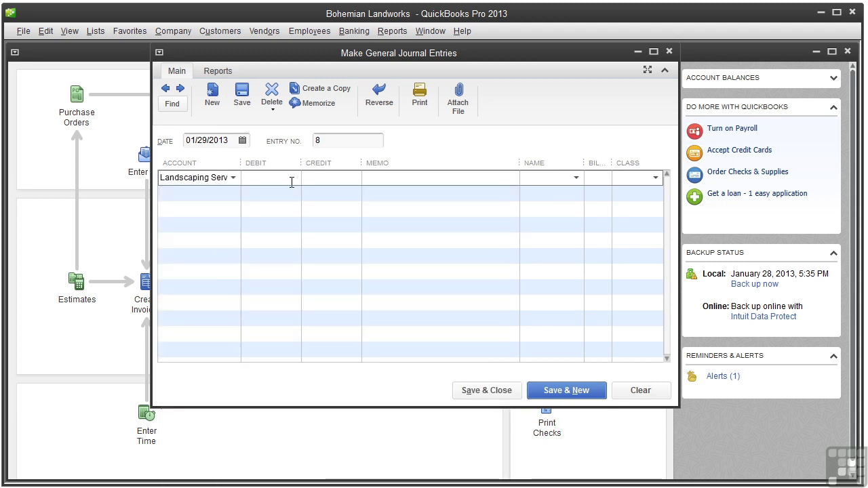
{"action": "type", "text": "1000"}
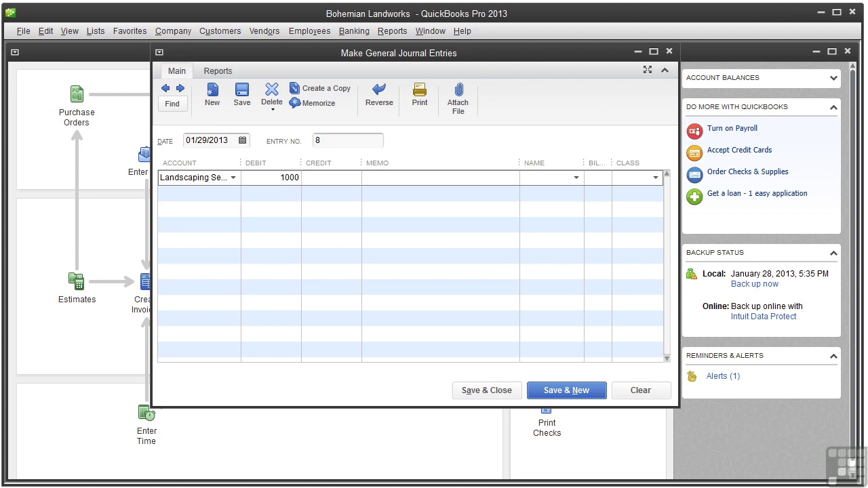
Step: Create a new Income account named Workshops for the journal entry's second line
{"action": "left_click", "coordinate": [235, 196]}
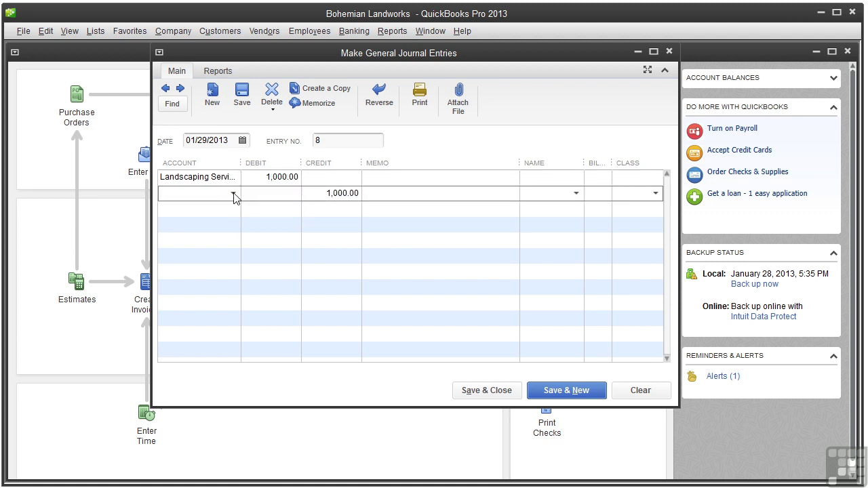
{"action": "left_click", "coordinate": [234, 194]}
{"action": "left_click", "coordinate": [204, 211]}
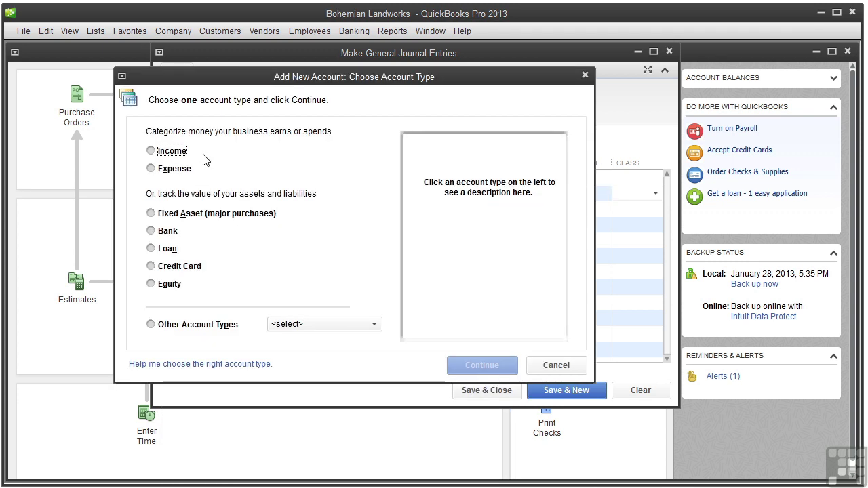
{"action": "left_click", "coordinate": [151, 151]}
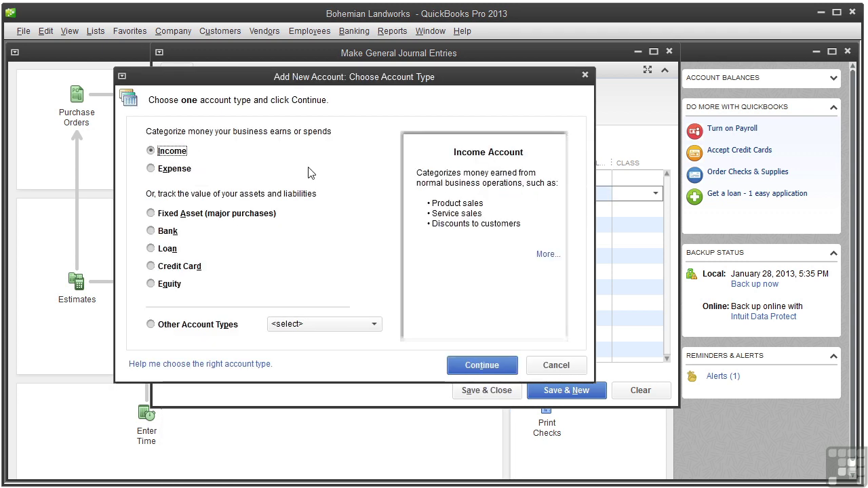
{"action": "left_click", "coordinate": [491, 365]}
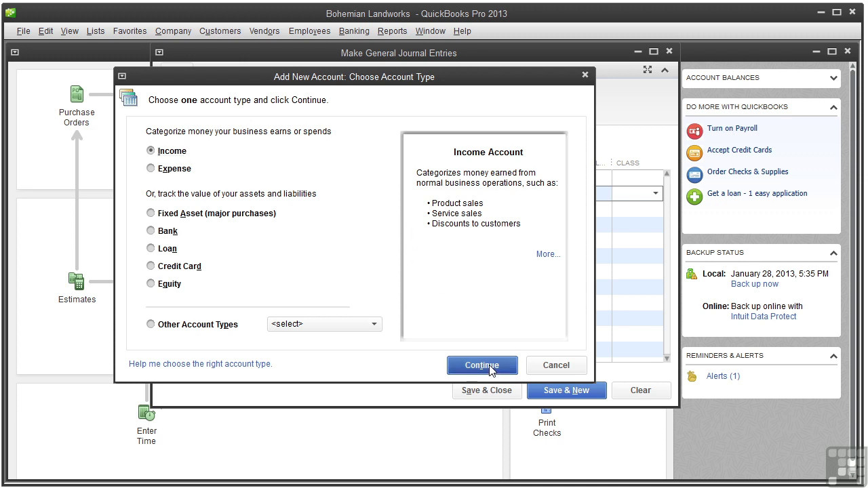
{"action": "type", "text": "Workshops"}
Step: Make Workshops a subaccount of Landscaping Services mapped to Schedule C: Gross receipts or sales, and save the account and journal entry
{"action": "left_click", "coordinate": [323, 189]}
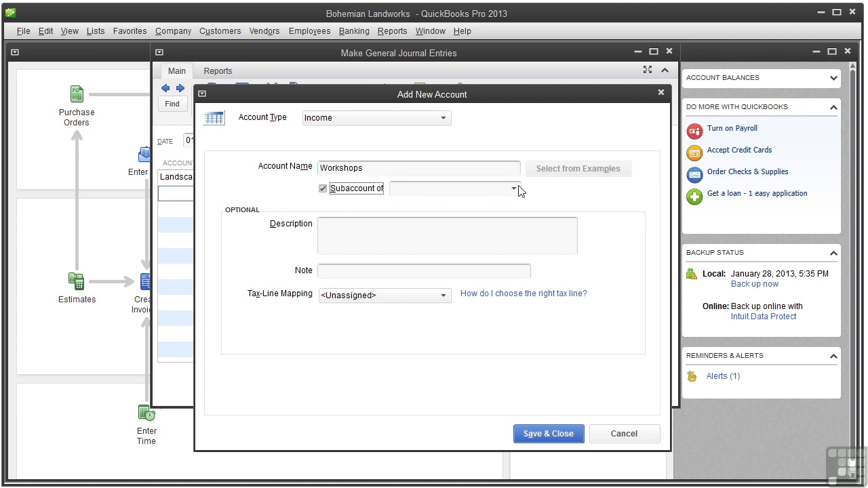
{"action": "left_click", "coordinate": [514, 188]}
{"action": "left_click", "coordinate": [472, 253]}
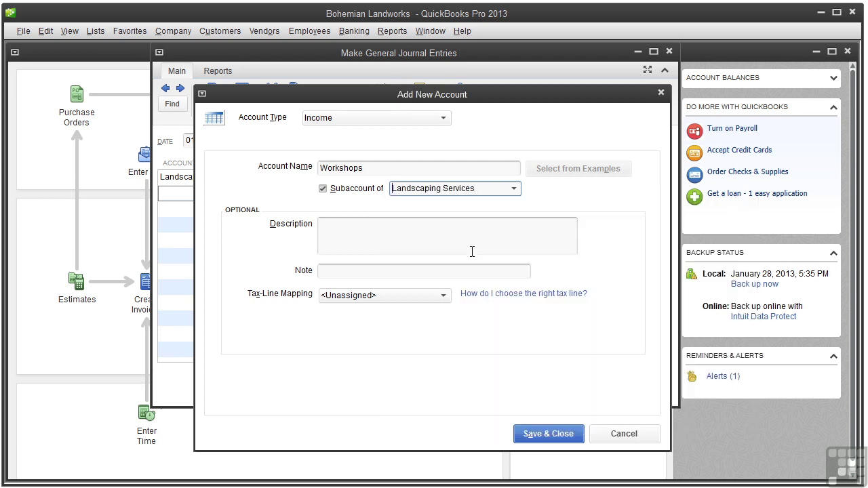
{"action": "left_click", "coordinate": [444, 299]}
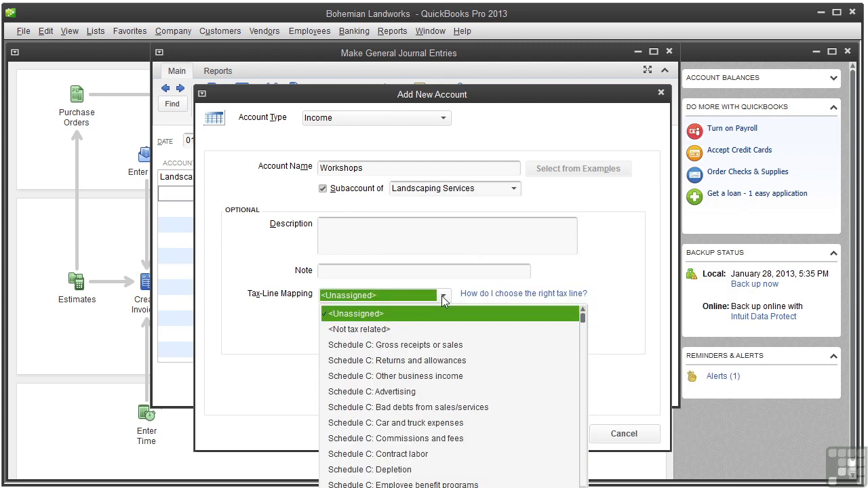
{"action": "left_click", "coordinate": [431, 347]}
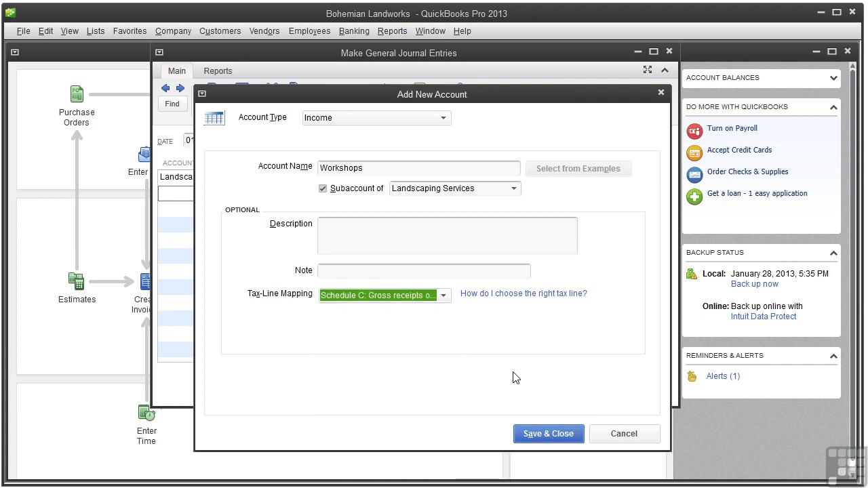
{"action": "left_click", "coordinate": [548, 434]}
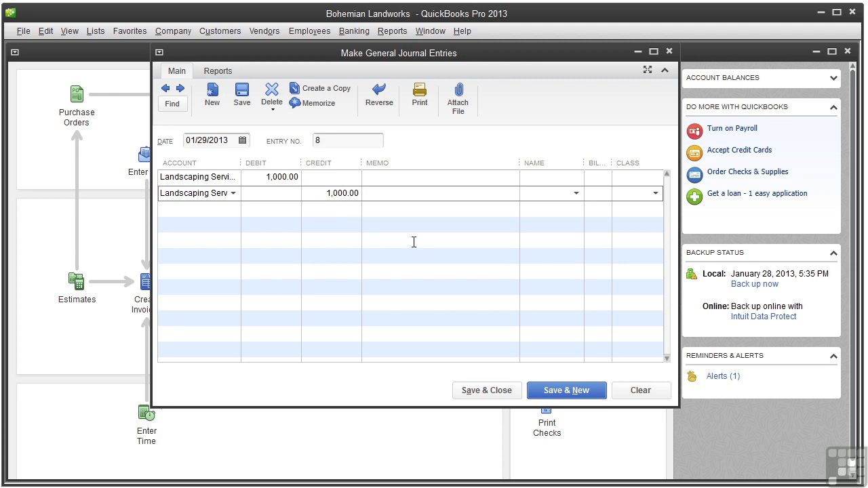
{"action": "left_click", "coordinate": [578, 393]}
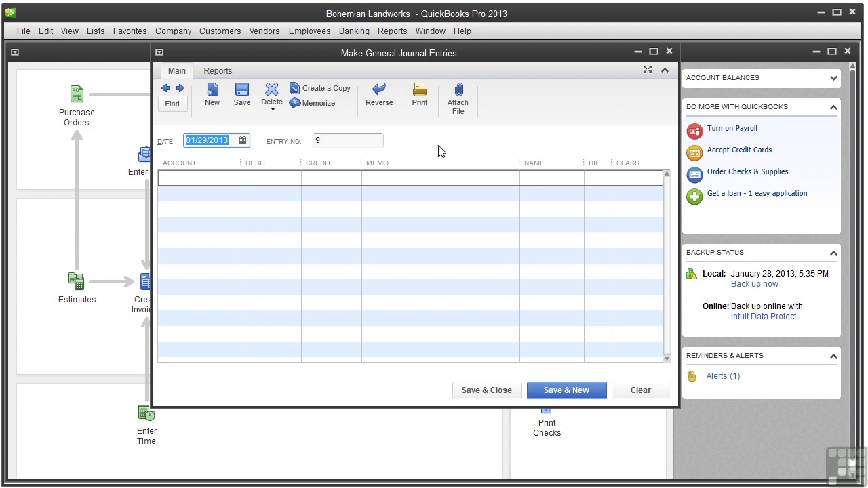
Step: Credit the Repairs and Maintenance expense account 977 on the first line of the new journal entry
{"action": "left_click", "coordinate": [232, 182]}
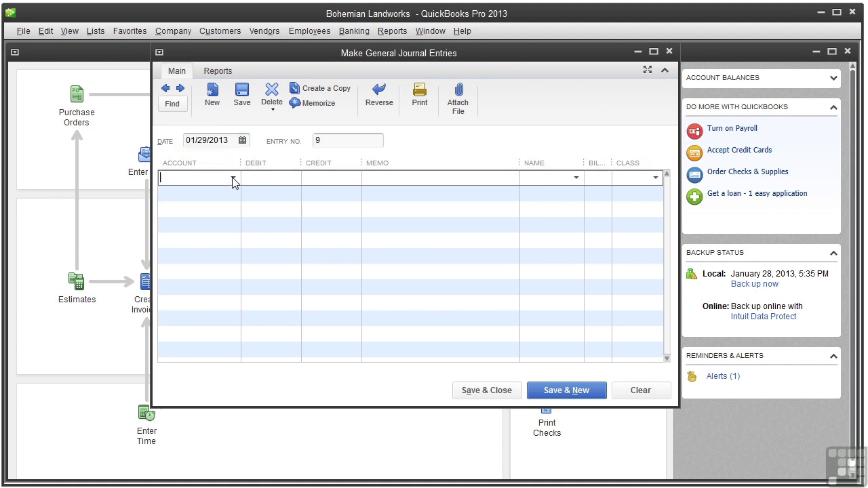
{"action": "left_click", "coordinate": [233, 180]}
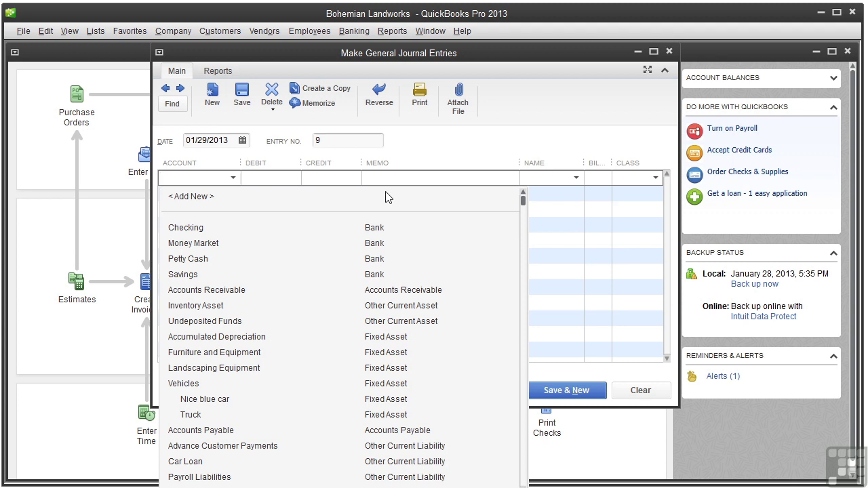
{"action": "left_click_drag", "start_coordinate": [523, 199], "coordinate": [521, 463]}
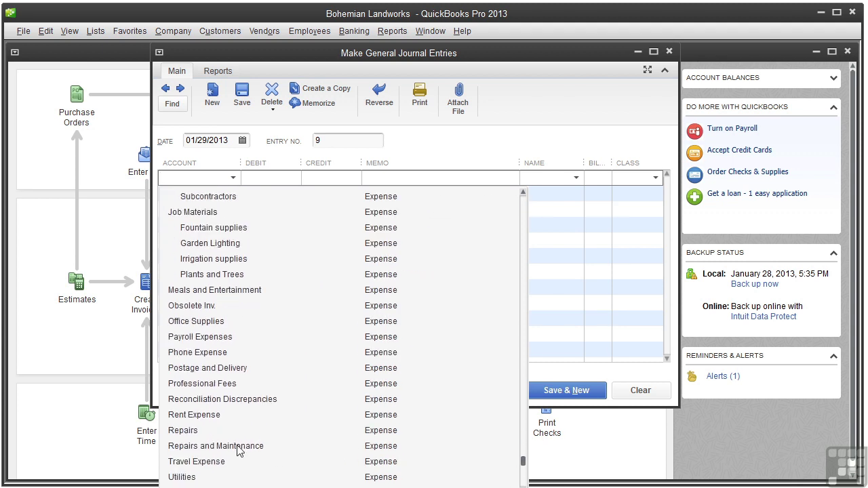
{"action": "left_click", "coordinate": [239, 446]}
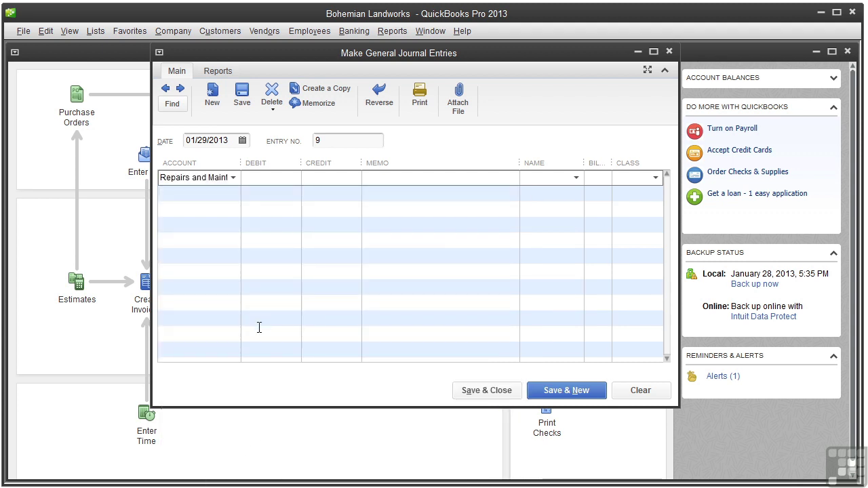
{"action": "left_click", "coordinate": [351, 177]}
{"action": "type", "text": "977."}
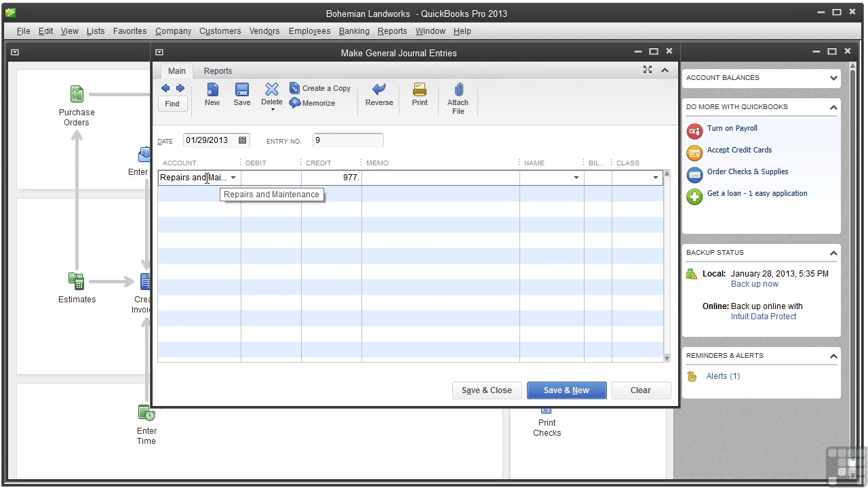
Step: Create an Expense account named Maintenance as a subaccount of Repairs and Maintenance and assign it to the entry's second line
{"action": "left_click", "coordinate": [234, 193]}
{"action": "left_click", "coordinate": [226, 213]}
{"action": "left_click", "coordinate": [151, 169]}
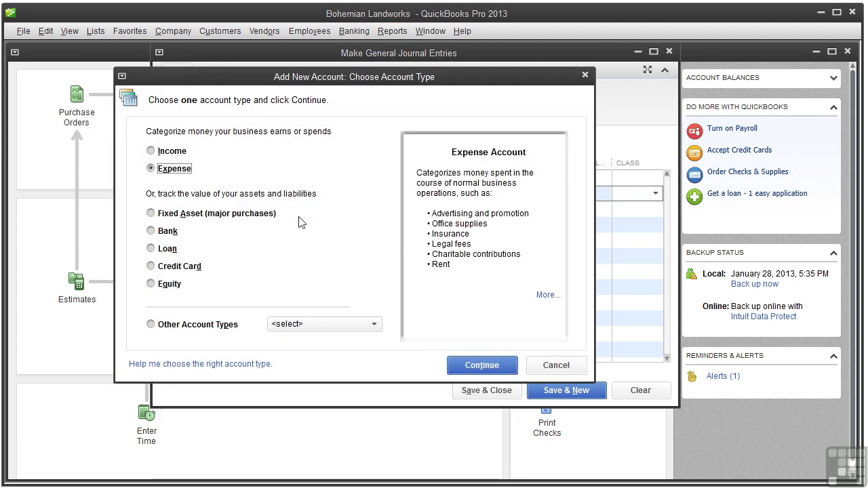
{"action": "left_click", "coordinate": [495, 367]}
{"action": "type", "text": "Maintenance"}
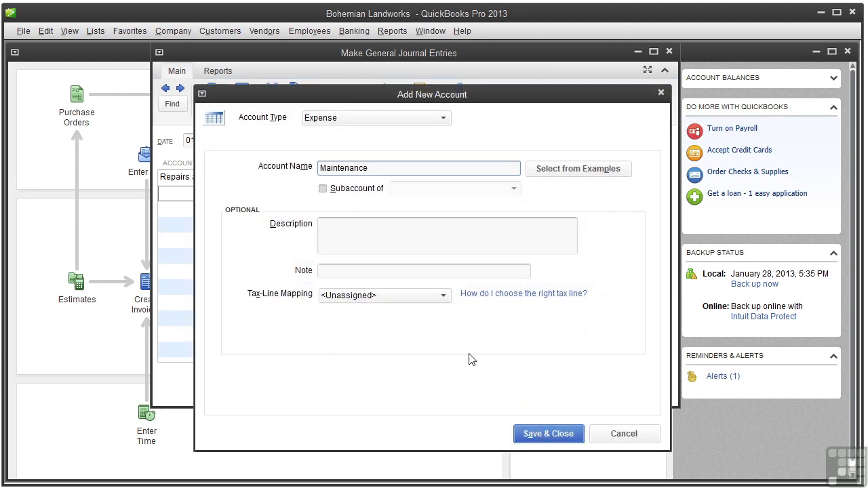
{"action": "left_click", "coordinate": [323, 189]}
{"action": "left_click", "coordinate": [515, 189]}
{"action": "left_click_drag", "start_coordinate": [754, 217], "coordinate": [716, 484]}
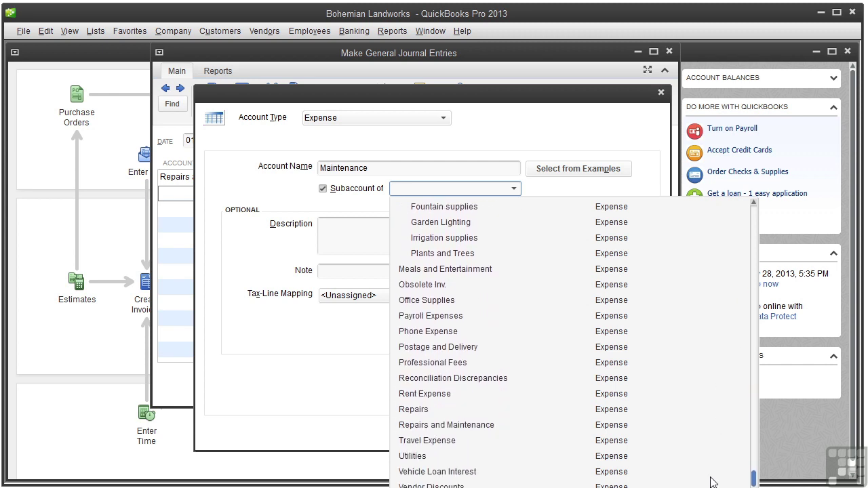
{"action": "left_click", "coordinate": [474, 425]}
{"action": "left_click", "coordinate": [554, 432]}
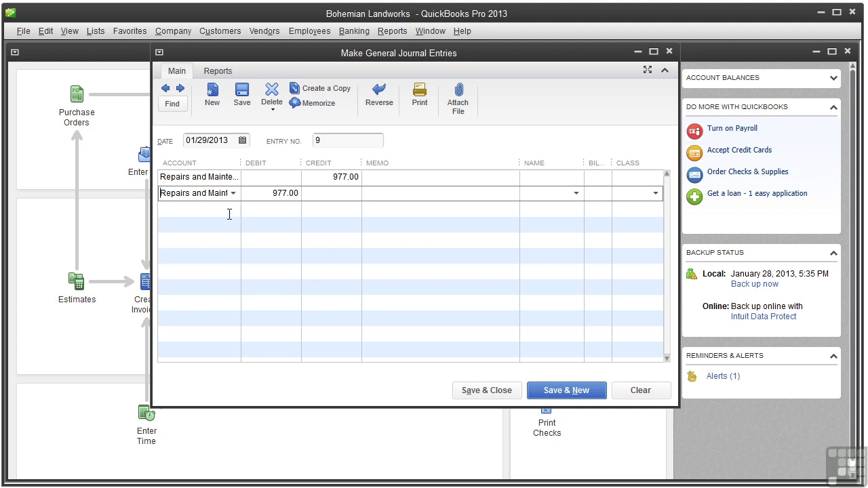
{"action": "left_click", "coordinate": [233, 194]}
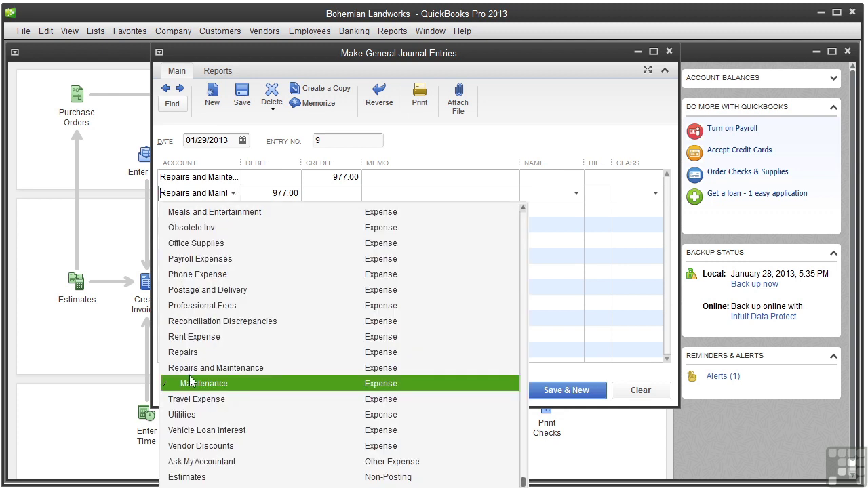
{"action": "left_click", "coordinate": [224, 384]}
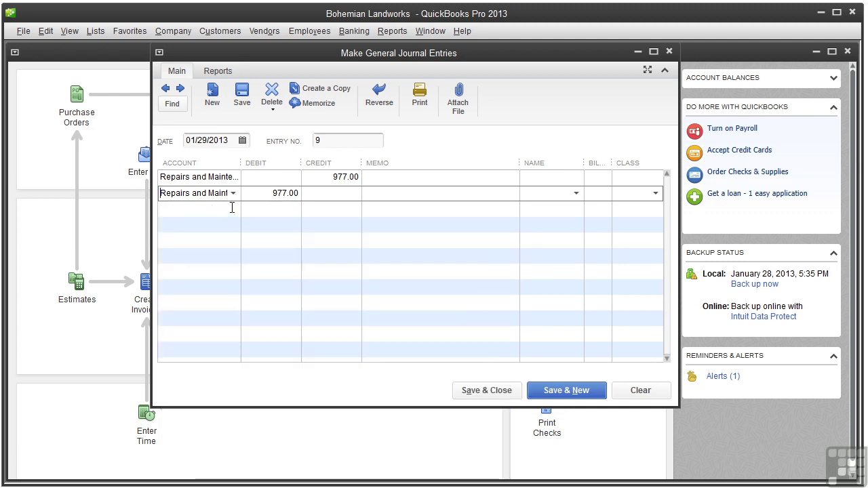
Step: Create an Expense account named Repairs as a subaccount of Repairs and Maintenance for the entry's third line
{"action": "left_click", "coordinate": [232, 207]}
{"action": "left_click", "coordinate": [233, 208]}
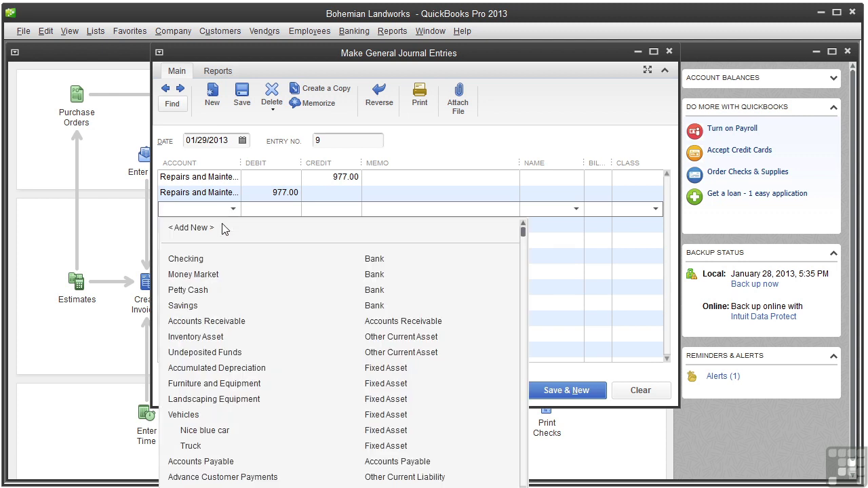
{"action": "left_click", "coordinate": [218, 229]}
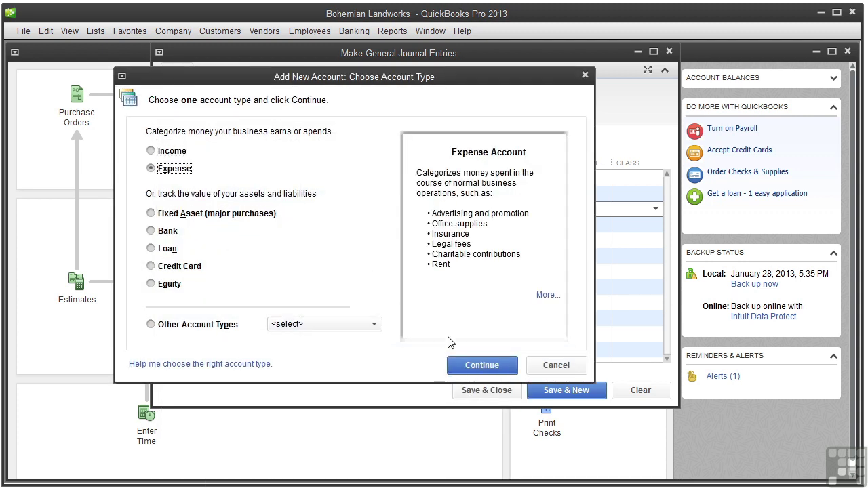
{"action": "left_click", "coordinate": [468, 366]}
{"action": "type", "text": "Repairs"}
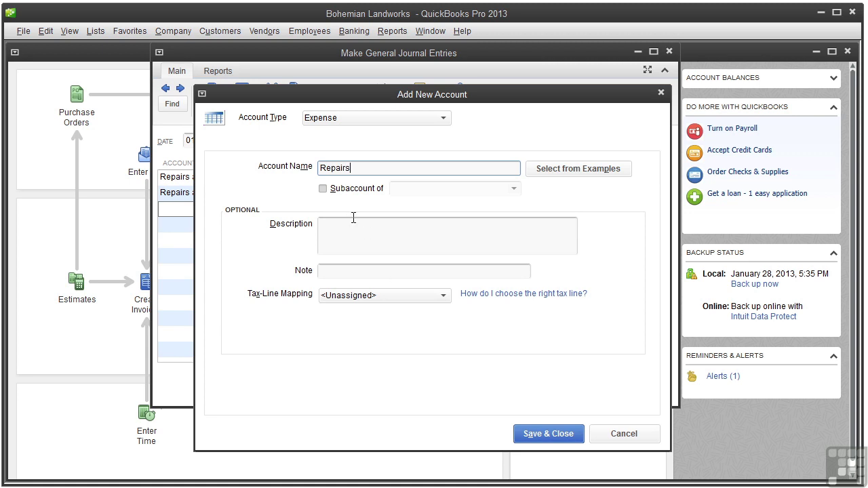
{"action": "left_click", "coordinate": [323, 189]}
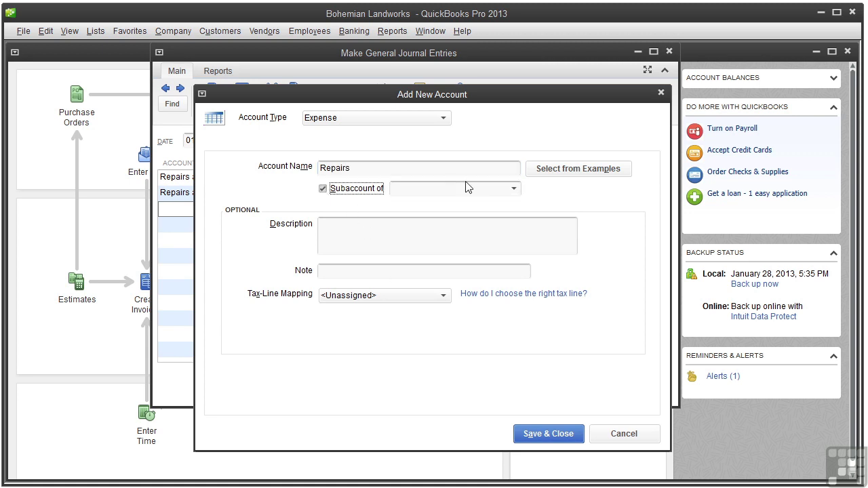
{"action": "left_click", "coordinate": [513, 189]}
{"action": "left_click_drag", "start_coordinate": [753, 216], "coordinate": [753, 474]}
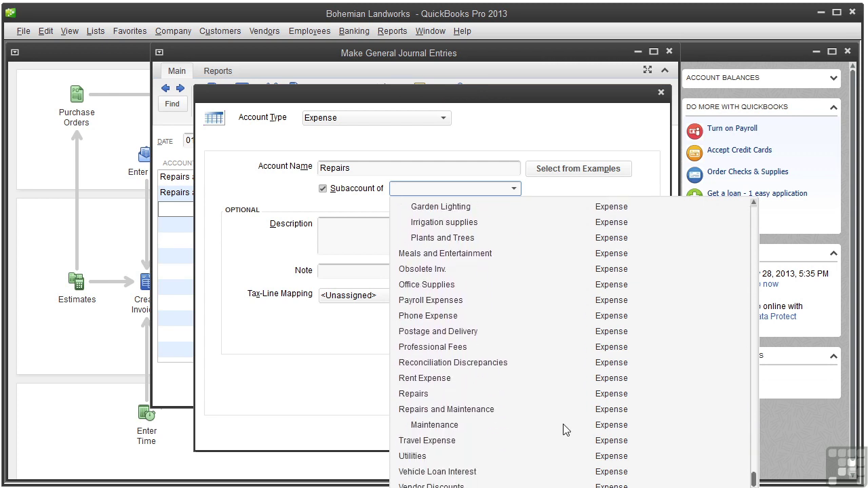
{"action": "left_click", "coordinate": [482, 409]}
{"action": "left_click", "coordinate": [557, 436]}
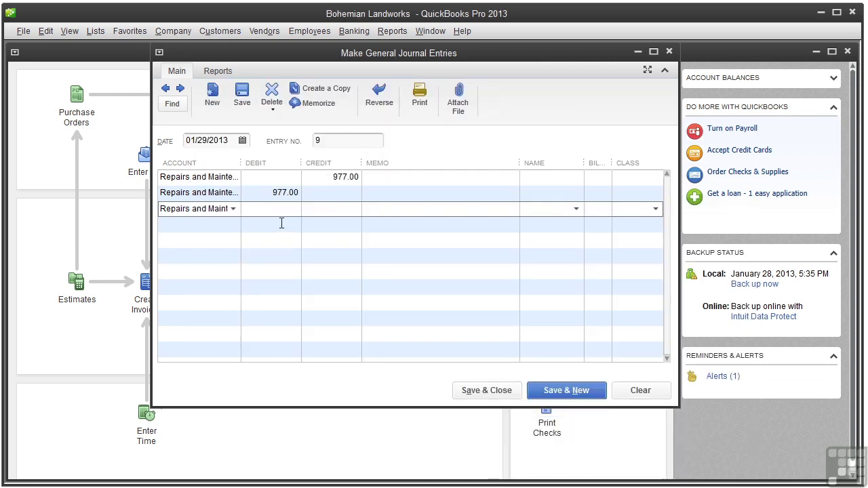
Step: Debit 420 to the Maintenance subaccount line and 557 to the Repairs subaccount line, and save and close the journal entry
{"action": "left_click", "coordinate": [273, 194]}
{"action": "double_click", "coordinate": [287, 195]}
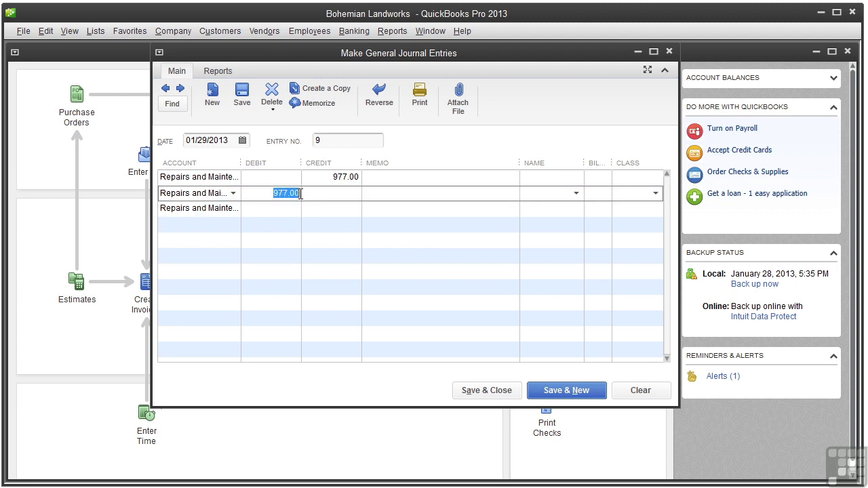
{"action": "type", "text": "420"}
{"action": "key", "text": "Tab"}
{"action": "left_click", "coordinate": [294, 210]}
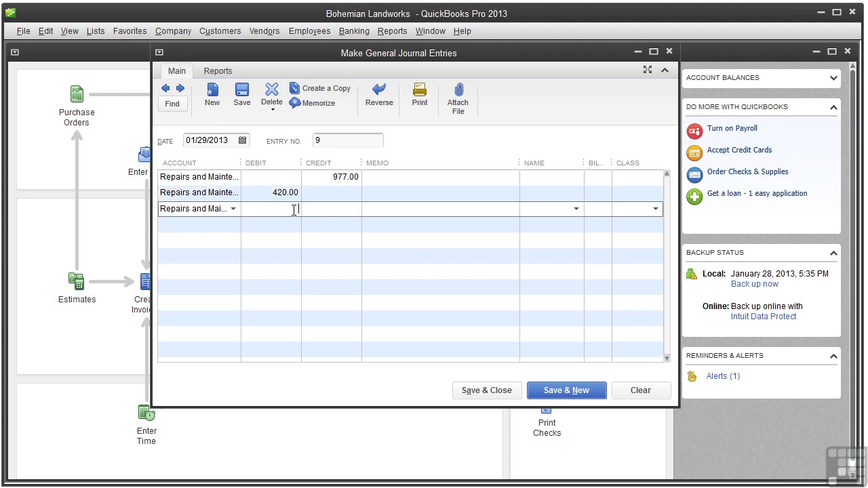
{"action": "type", "text": "557"}
{"action": "key", "text": "Tab"}
{"action": "left_click", "coordinate": [487, 391]}
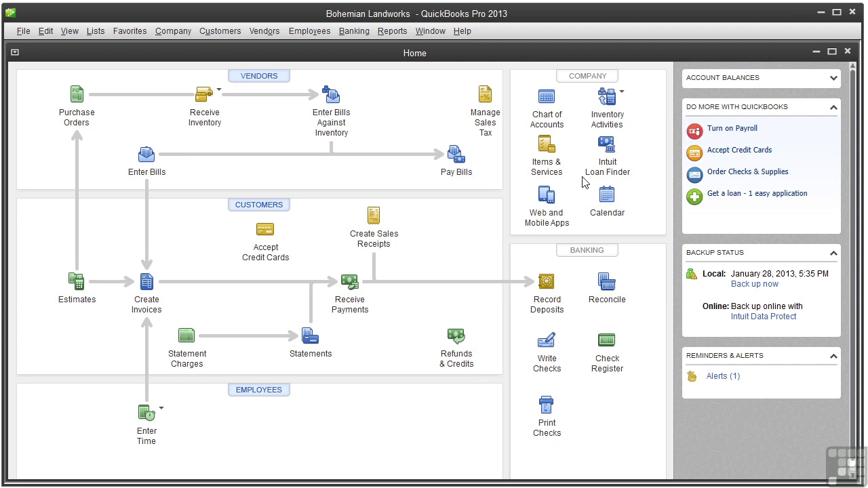
Step: Start a new Service item named Workshops in the item list and make it a subitem of Landscaping Services
{"action": "left_click", "coordinate": [547, 163]}
{"action": "left_click", "coordinate": [49, 453]}
{"action": "left_click", "coordinate": [57, 228]}
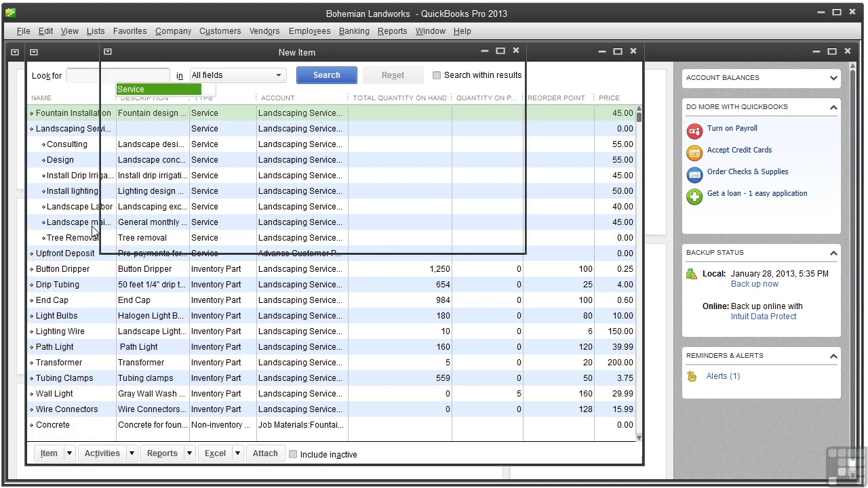
{"action": "left_click", "coordinate": [195, 106]}
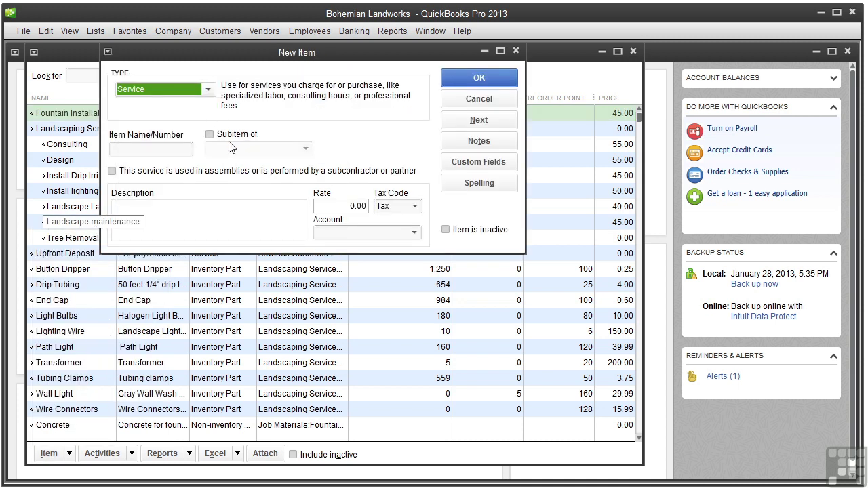
{"action": "left_click", "coordinate": [176, 149]}
{"action": "type", "text": "Workshops"}
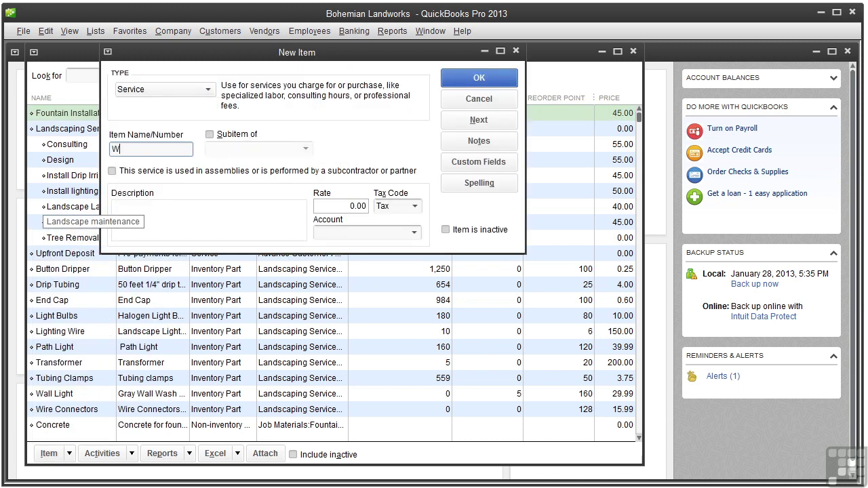
{"action": "left_click", "coordinate": [209, 135]}
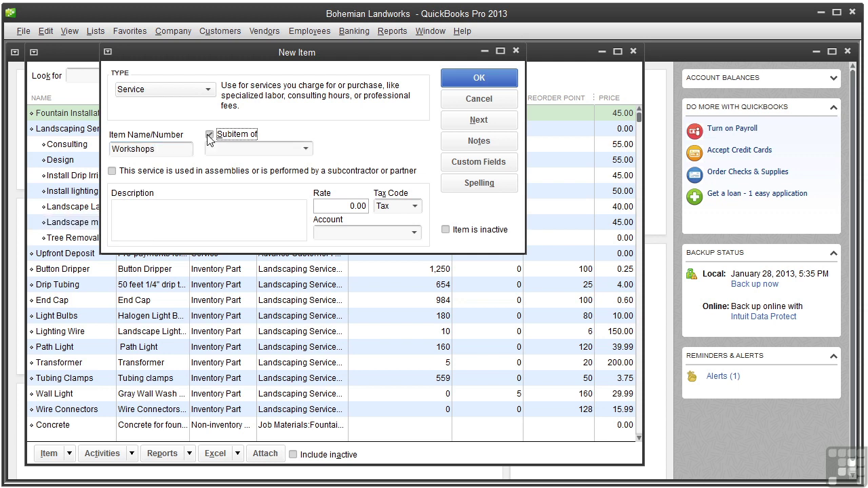
{"action": "left_click", "coordinate": [307, 149]}
{"action": "left_click", "coordinate": [280, 215]}
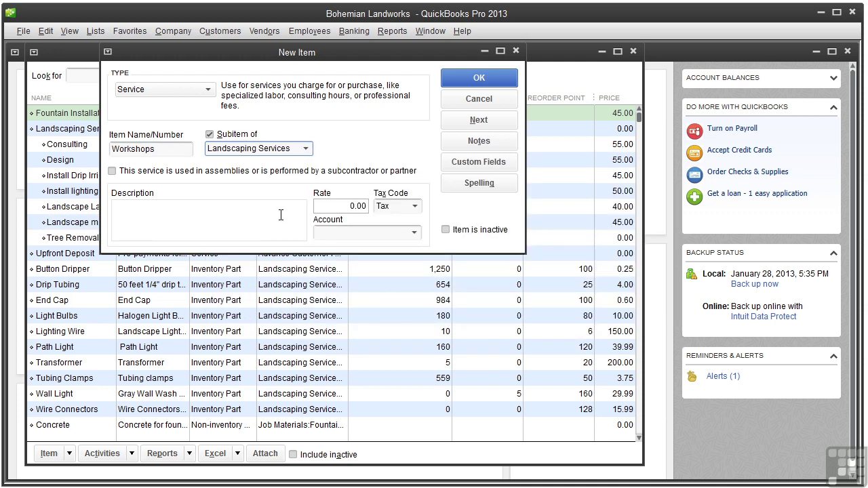
Step: Link the new item to the Workshops income subaccount of Landscaping Services, choose its tax code, save it and close the item list
{"action": "left_click", "coordinate": [415, 233]}
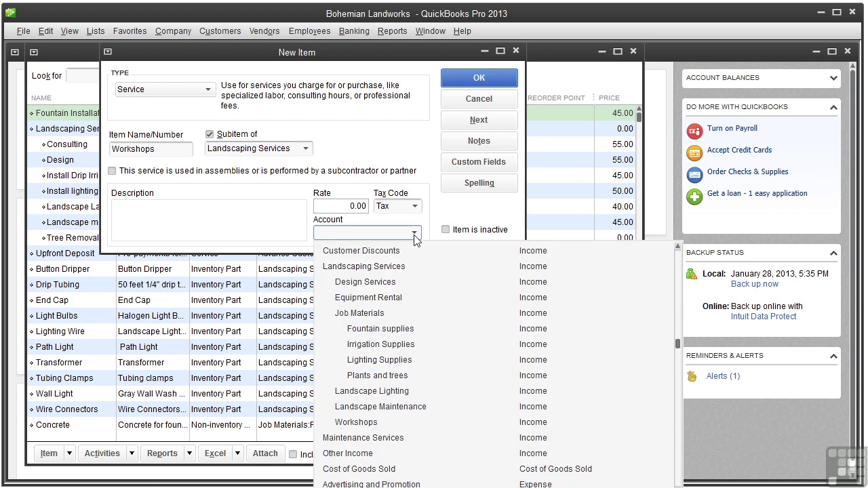
{"action": "left_click", "coordinate": [360, 422]}
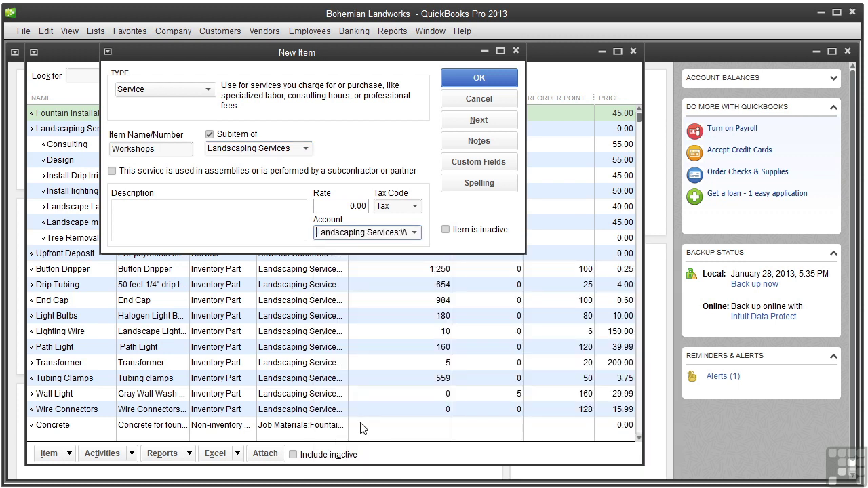
{"action": "left_click", "coordinate": [415, 207]}
{"action": "left_click", "coordinate": [399, 272]}
{"action": "left_click", "coordinate": [478, 80]}
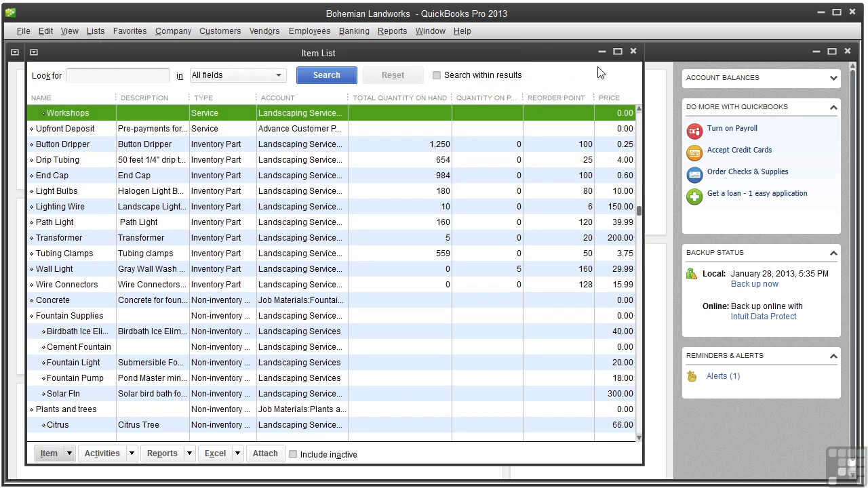
{"action": "left_click", "coordinate": [633, 52]}
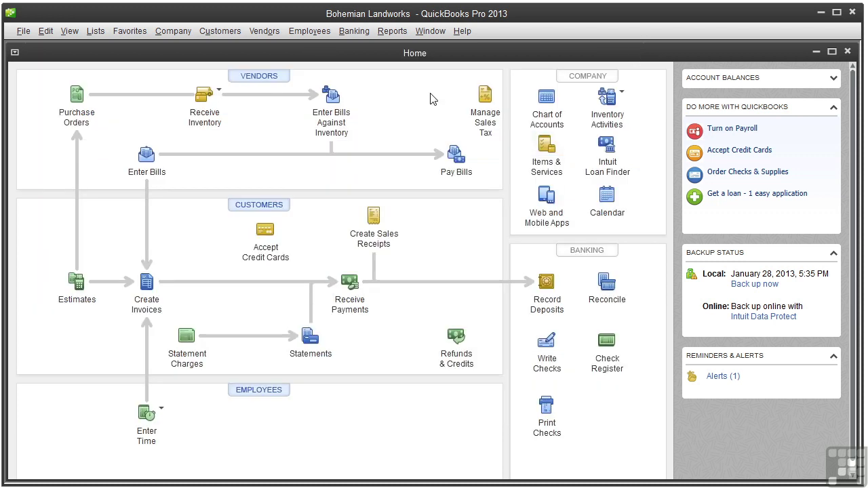